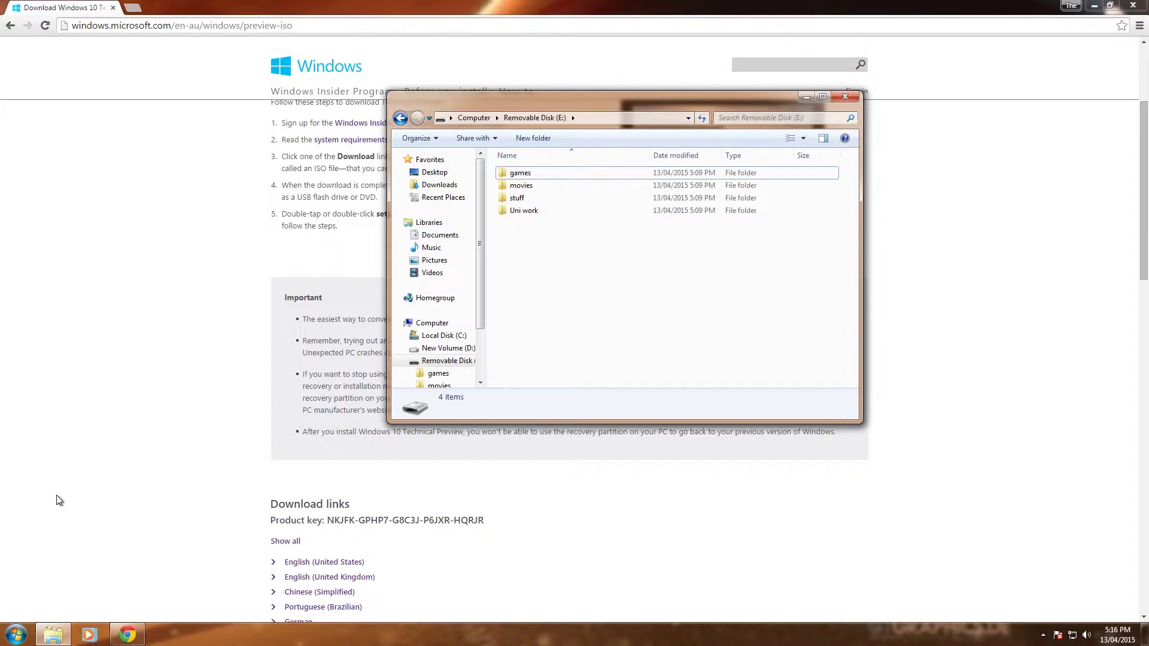
Bring the Windows 10 Technical Preview ISO download page to the front
{"action": "left_click", "coordinate": [163, 96]}
Scroll through the Windows 10 Technical Preview ISO page's steps, notes and download links
{"action": "scroll", "coordinate": [705, 449], "scroll_direction": "up", "scroll_amount": 3}
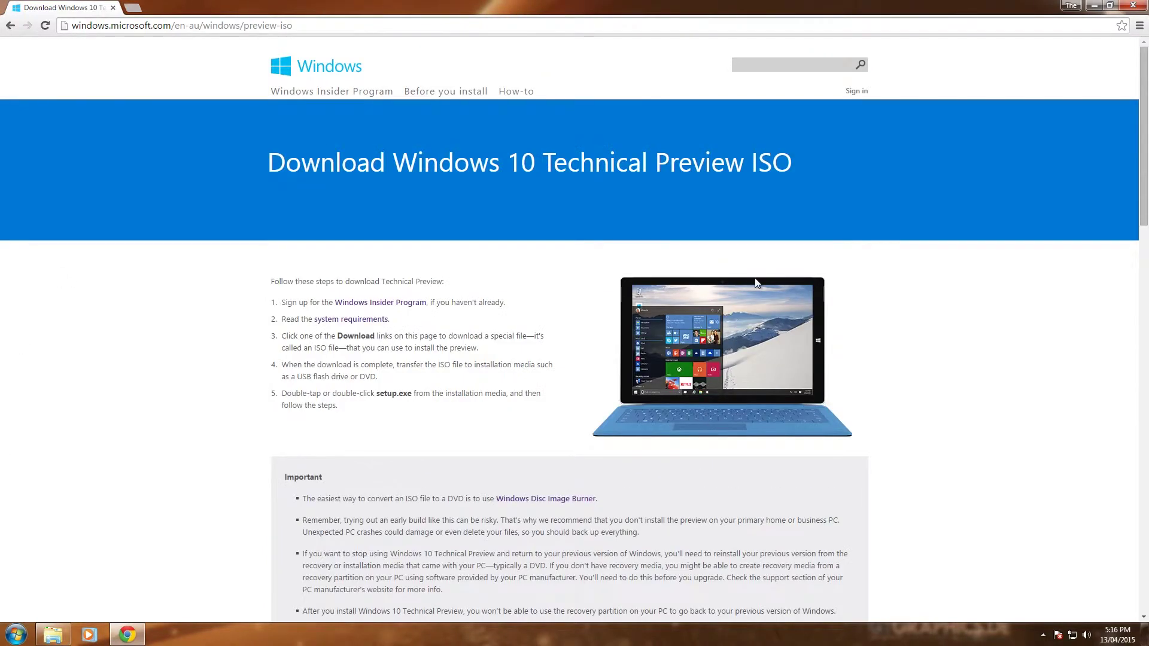
{"action": "scroll", "coordinate": [950, 139], "scroll_direction": "down", "scroll_amount": 3}
{"action": "scroll", "coordinate": [952, 144], "scroll_direction": "down", "scroll_amount": 6}
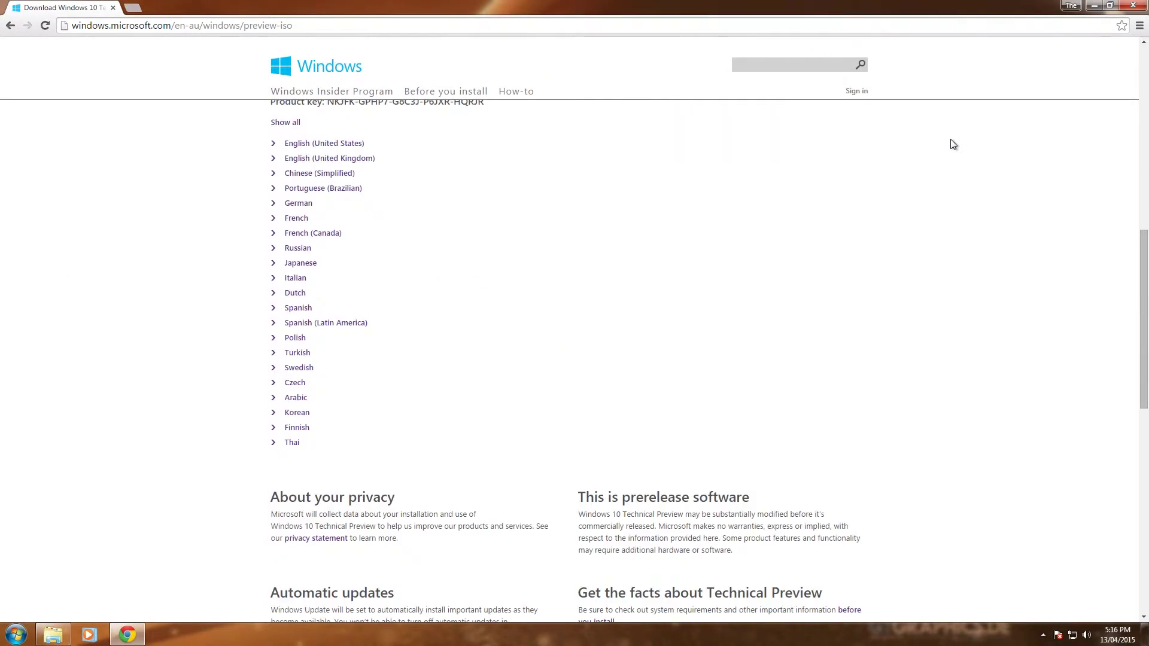
{"action": "scroll", "coordinate": [953, 143], "scroll_direction": "up", "scroll_amount": 6}
{"action": "scroll", "coordinate": [956, 137], "scroll_direction": "up", "scroll_amount": 3}
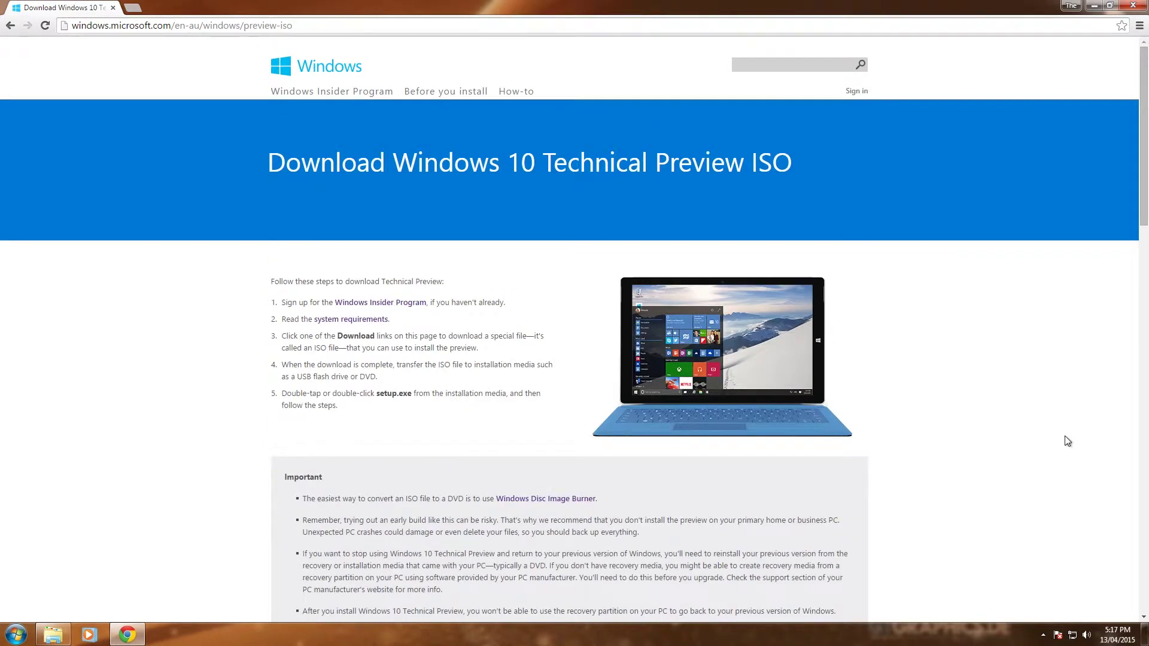
{"action": "scroll", "coordinate": [1022, 405], "scroll_direction": "down", "scroll_amount": 1}
{"action": "scroll", "coordinate": [1022, 405], "scroll_direction": "down", "scroll_amount": 4}
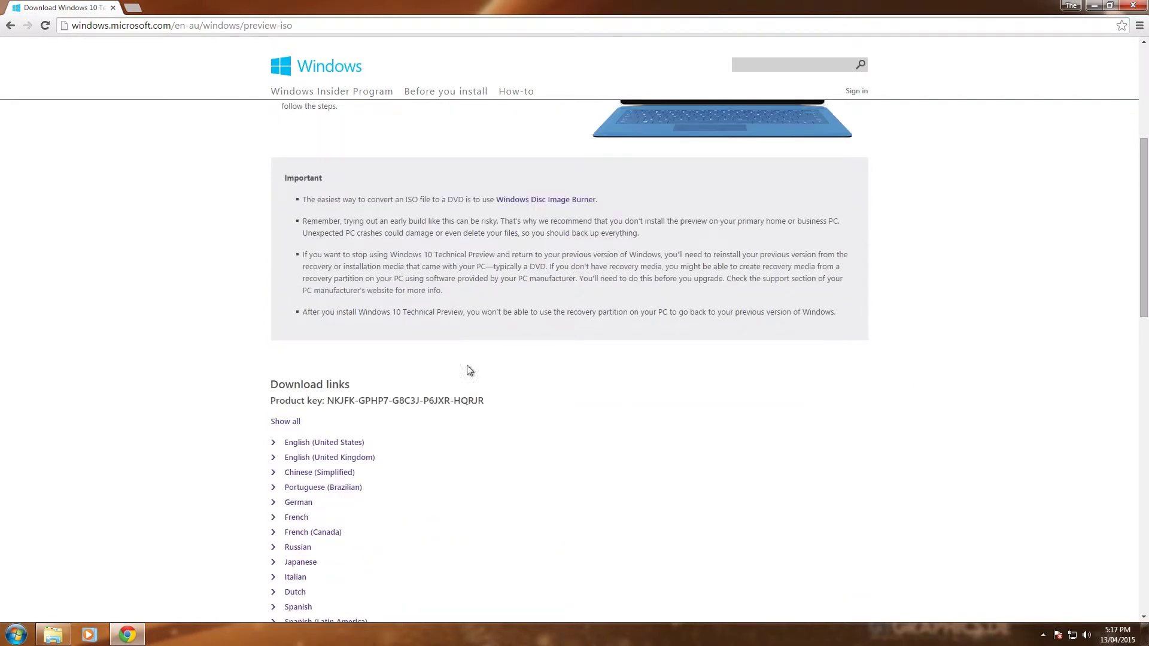
{"action": "scroll", "coordinate": [443, 317], "scroll_direction": "down", "scroll_amount": 3}
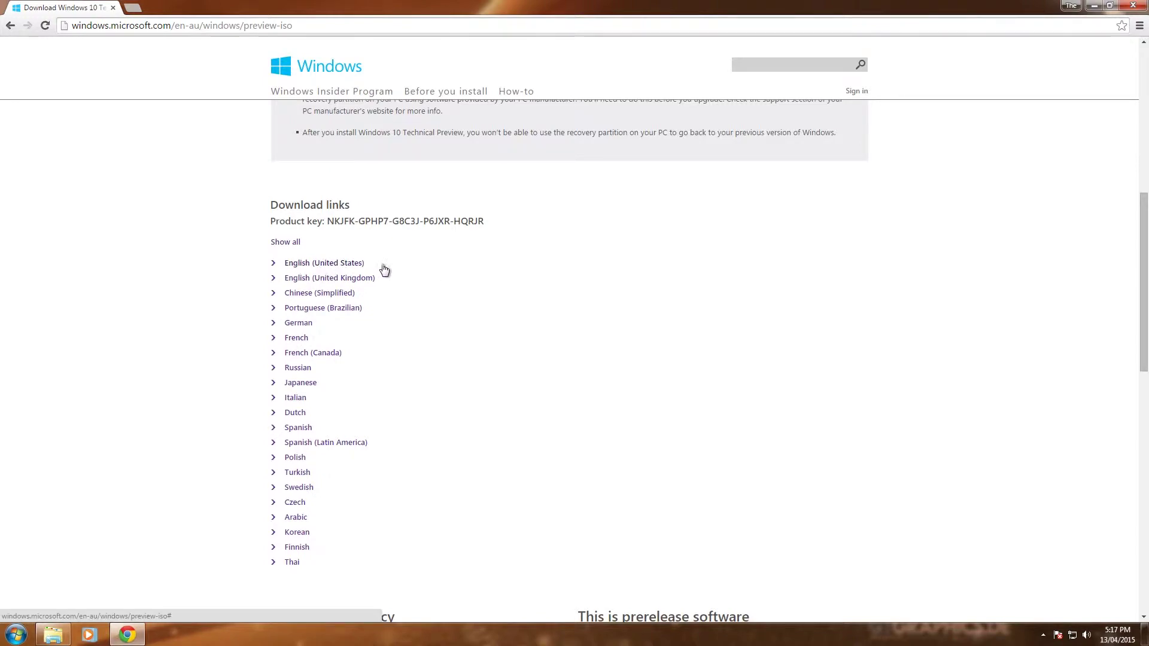
{"action": "scroll", "coordinate": [508, 326], "scroll_direction": "up", "scroll_amount": 6}
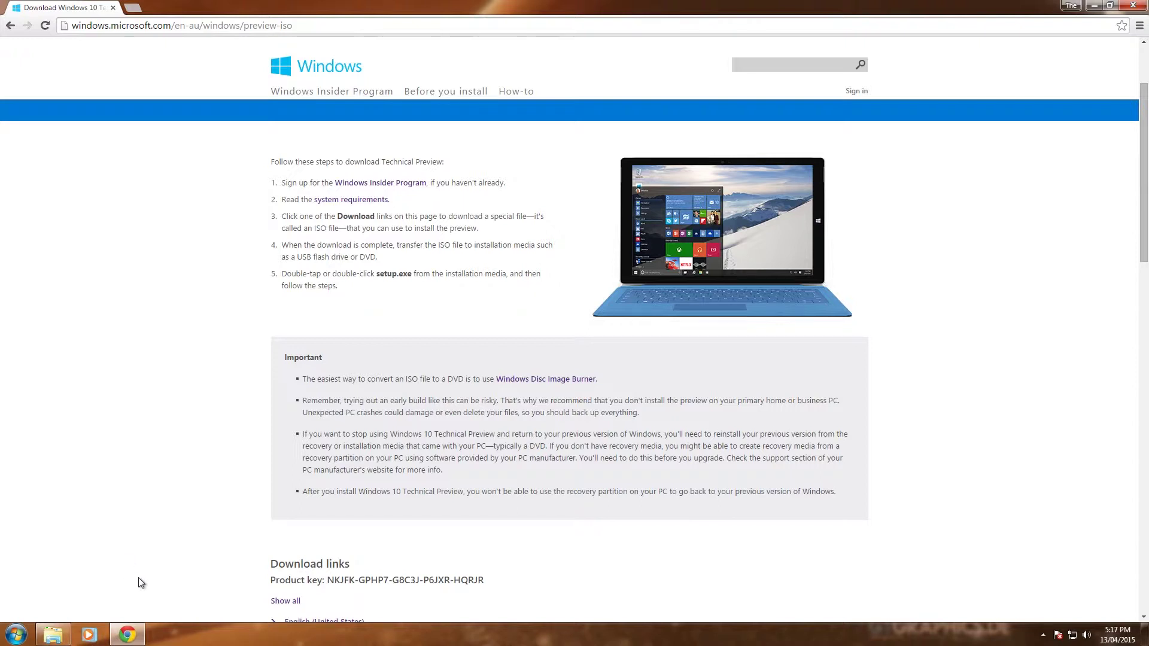
Restore the drive window and open the Format dialog for Removable Disk (E:)
{"action": "left_click", "coordinate": [51, 633]}
{"action": "left_click_drag", "start_coordinate": [559, 101], "coordinate": [538, 134]}
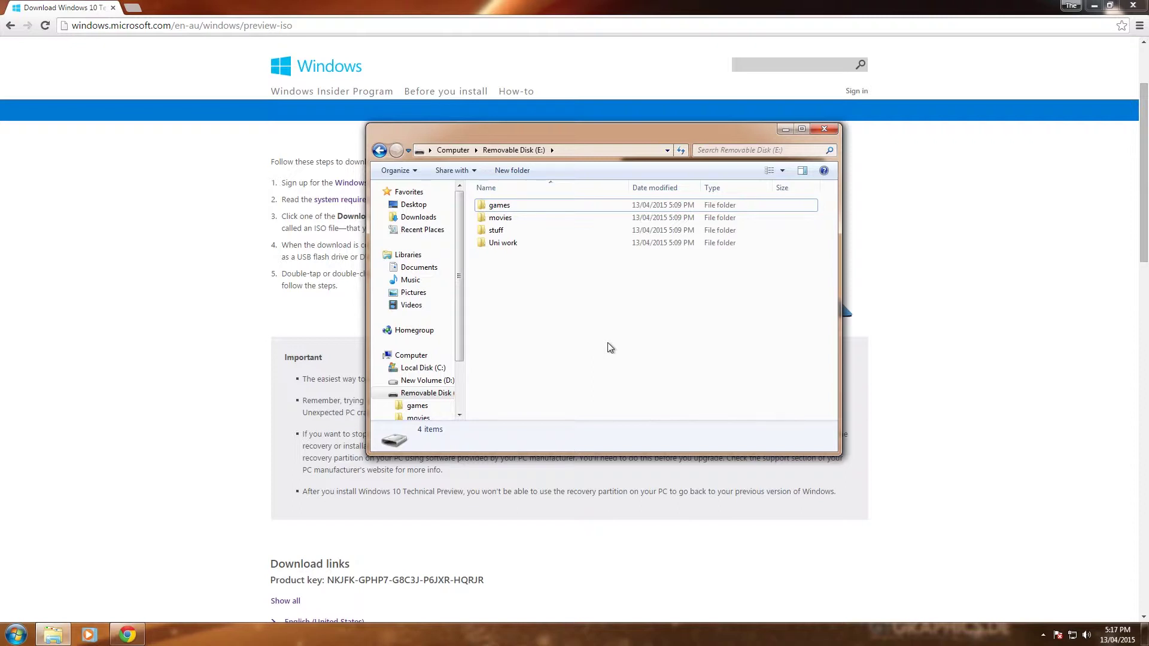
{"action": "right_click", "coordinate": [422, 395]}
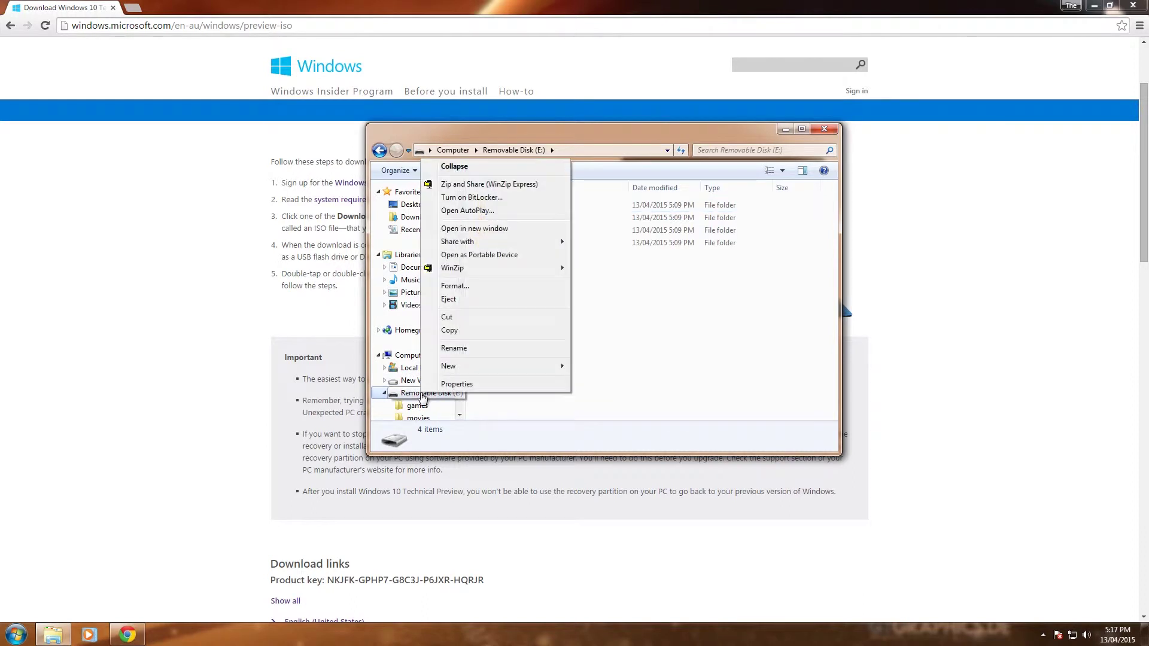
{"action": "key", "text": "Escape"}
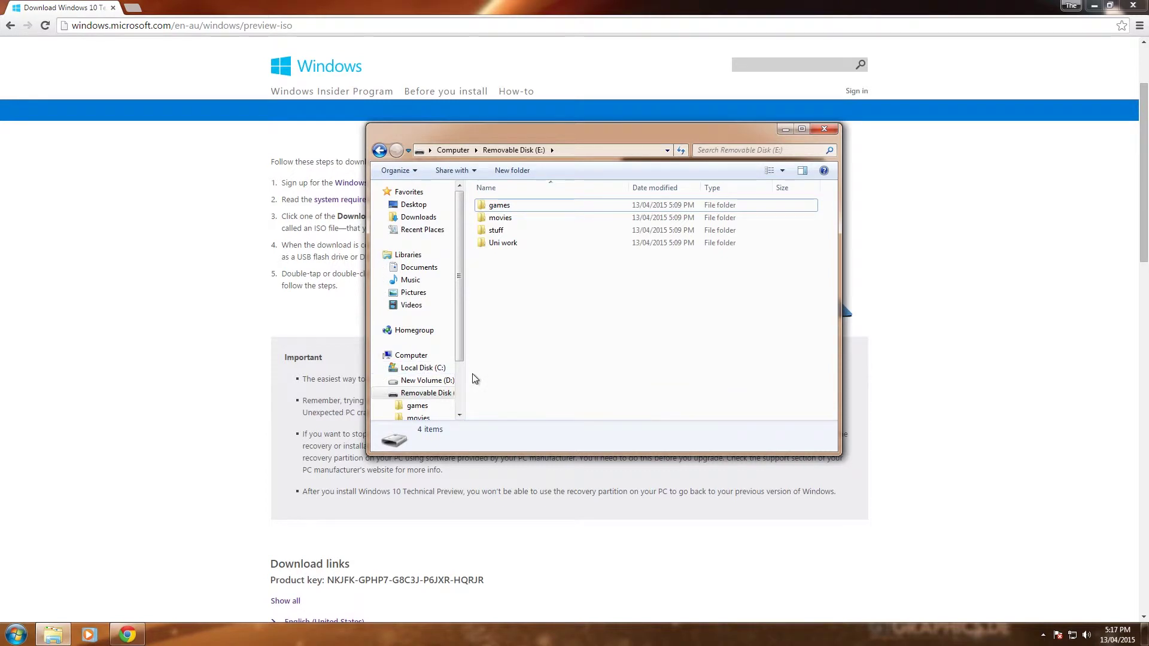
{"action": "right_click", "coordinate": [442, 394]}
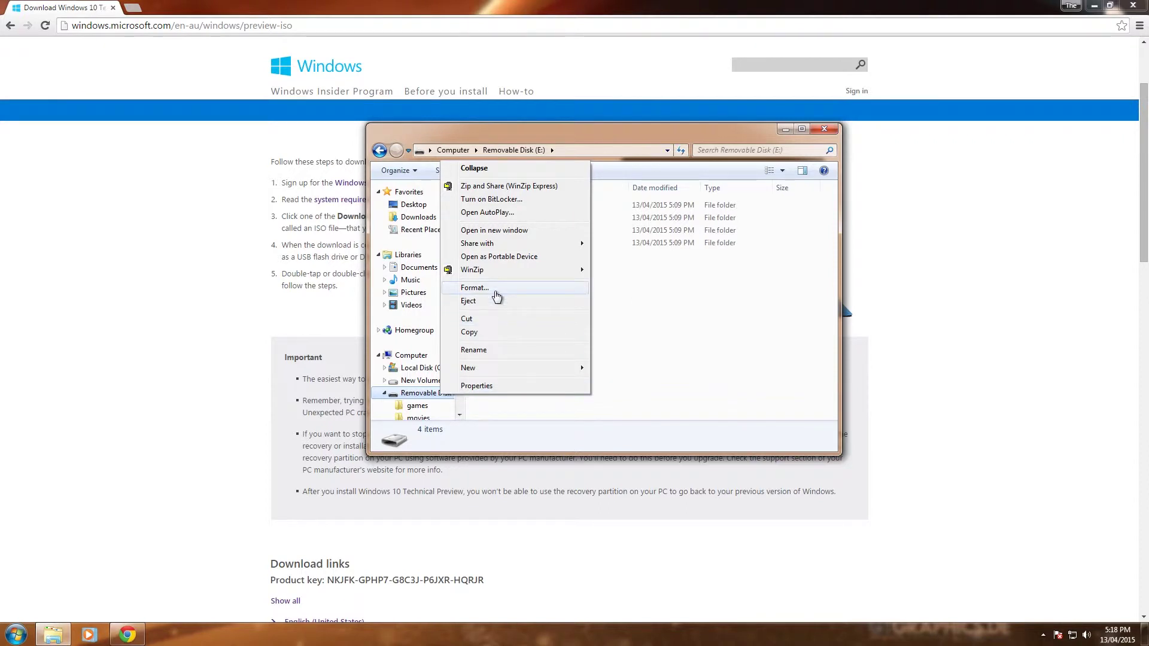
{"action": "left_click", "coordinate": [652, 354]}
{"action": "scroll", "coordinate": [460, 334], "scroll_direction": "down", "scroll_amount": 2}
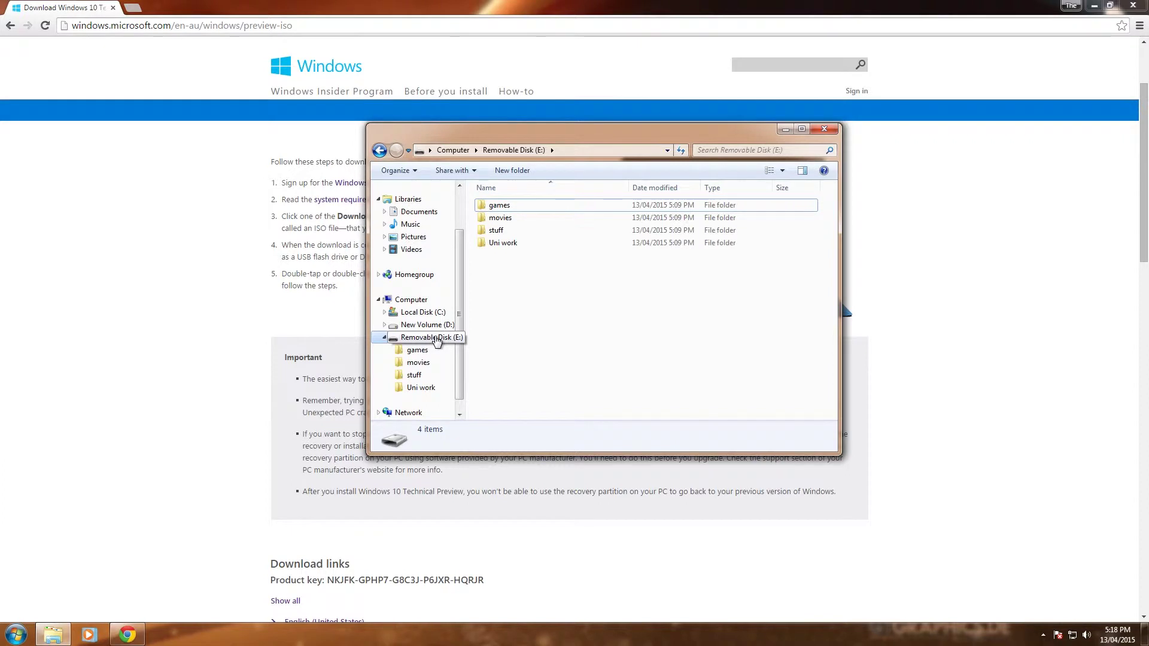
{"action": "right_click", "coordinate": [436, 340]}
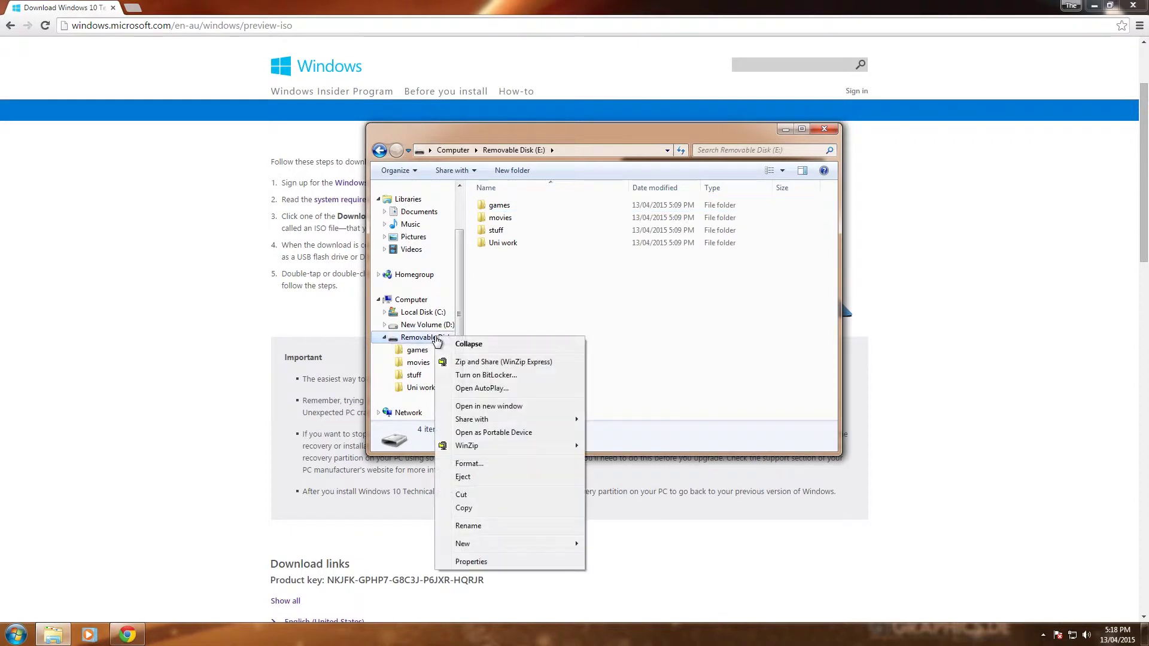
{"action": "left_click", "coordinate": [482, 466]}
Restore device defaults, choose FAT32 with default allocation size and Quick Format, and start
{"action": "left_click_drag", "start_coordinate": [520, 258], "coordinate": [588, 187]}
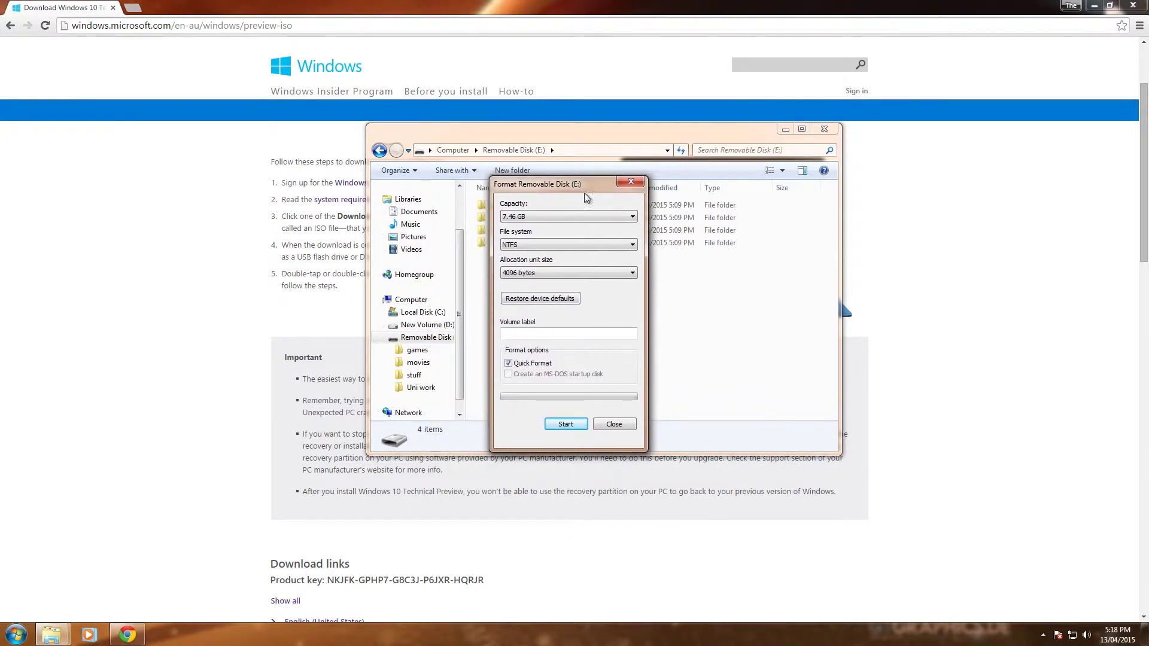
{"action": "left_click", "coordinate": [558, 303]}
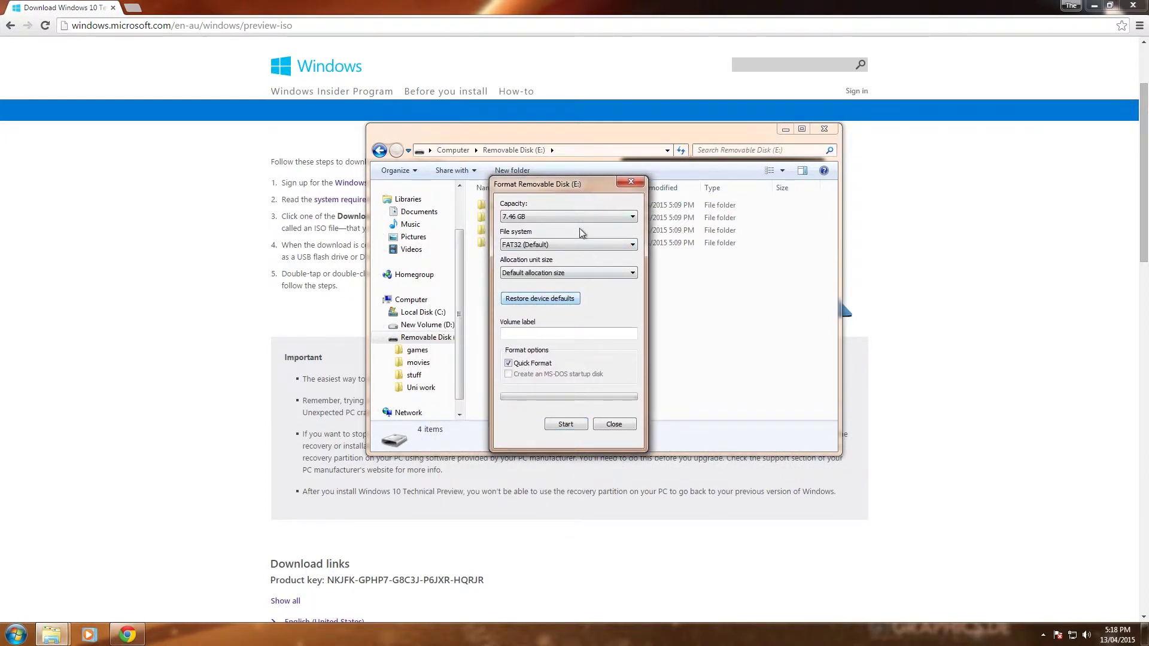
{"action": "left_click", "coordinate": [587, 246]}
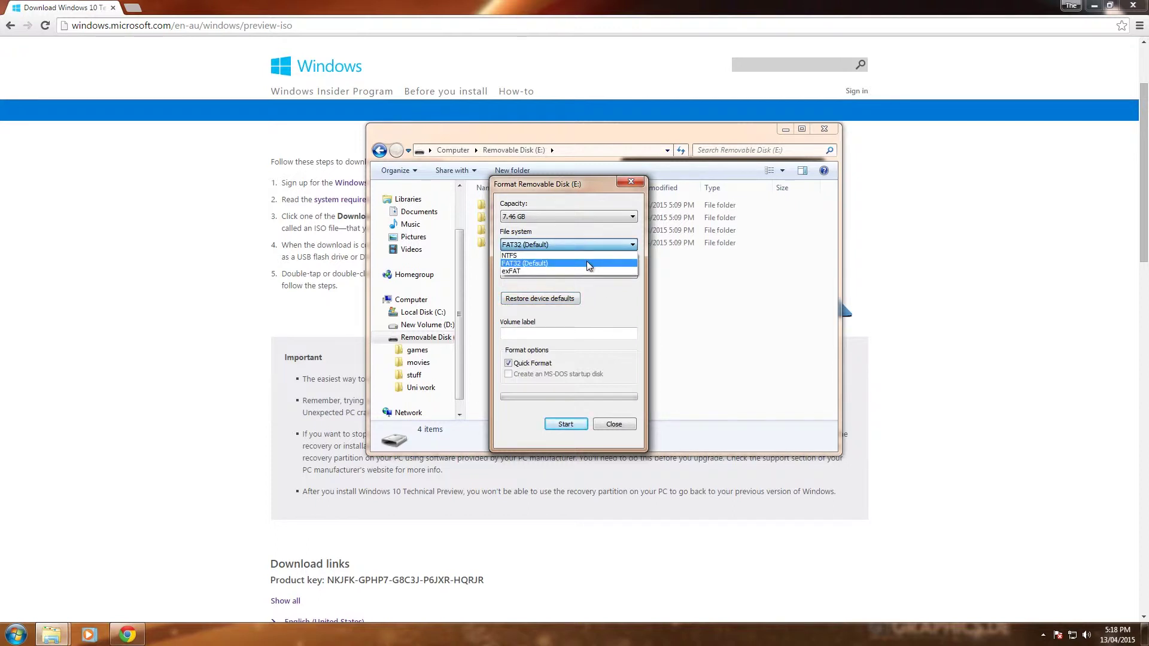
{"action": "left_click", "coordinate": [588, 263]}
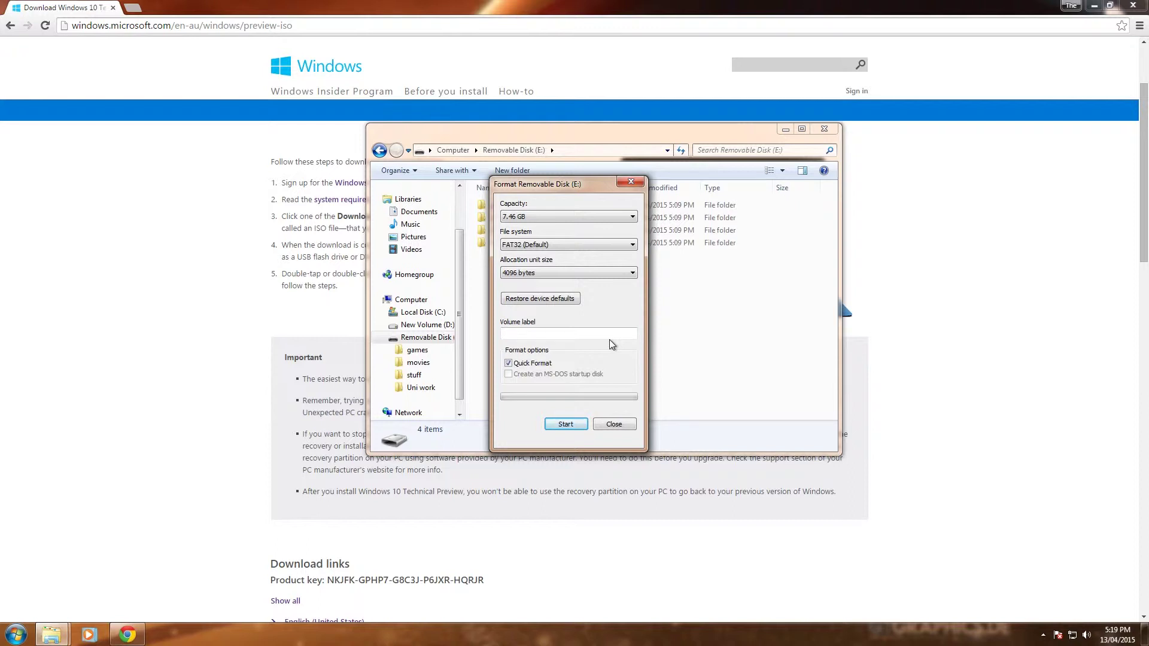
{"action": "left_click", "coordinate": [547, 299]}
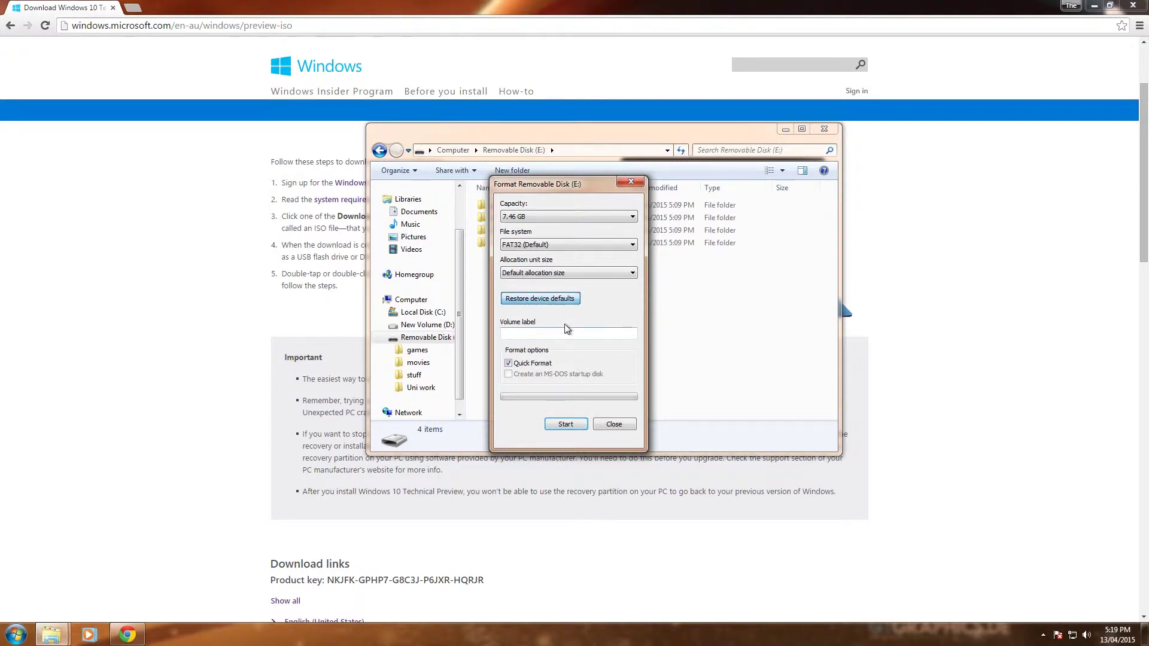
{"action": "left_click", "coordinate": [565, 424]}
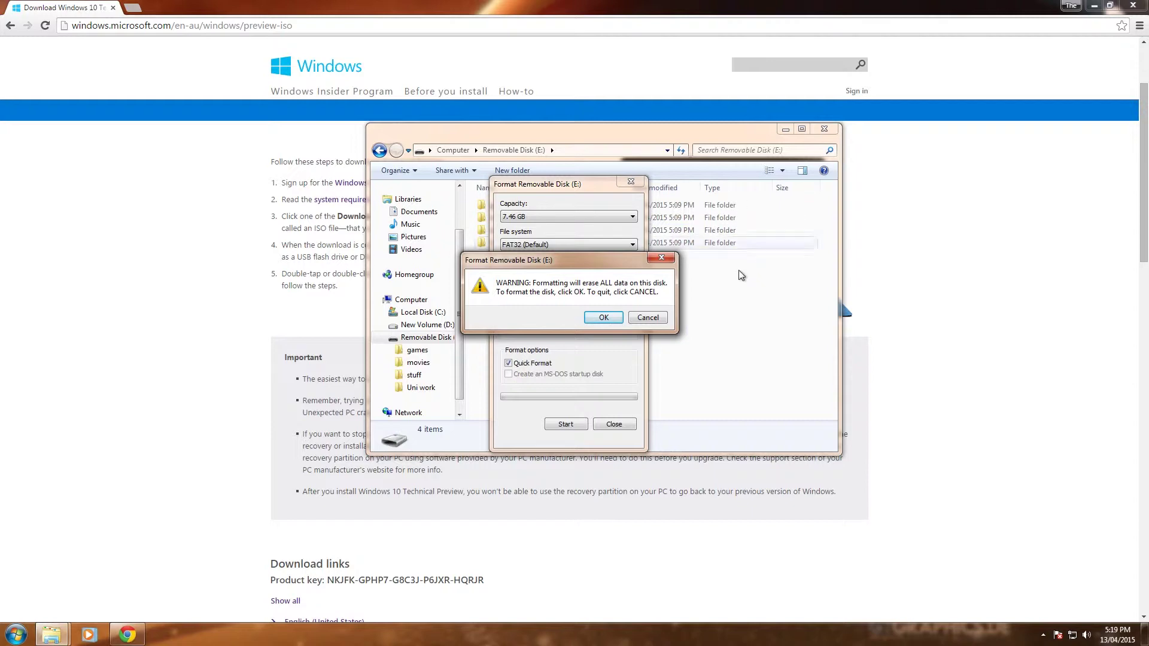
Confirm erasing the 7.46 GB disk, acknowledge Format Complete, and close the Format dialog
{"action": "left_click", "coordinate": [607, 318]}
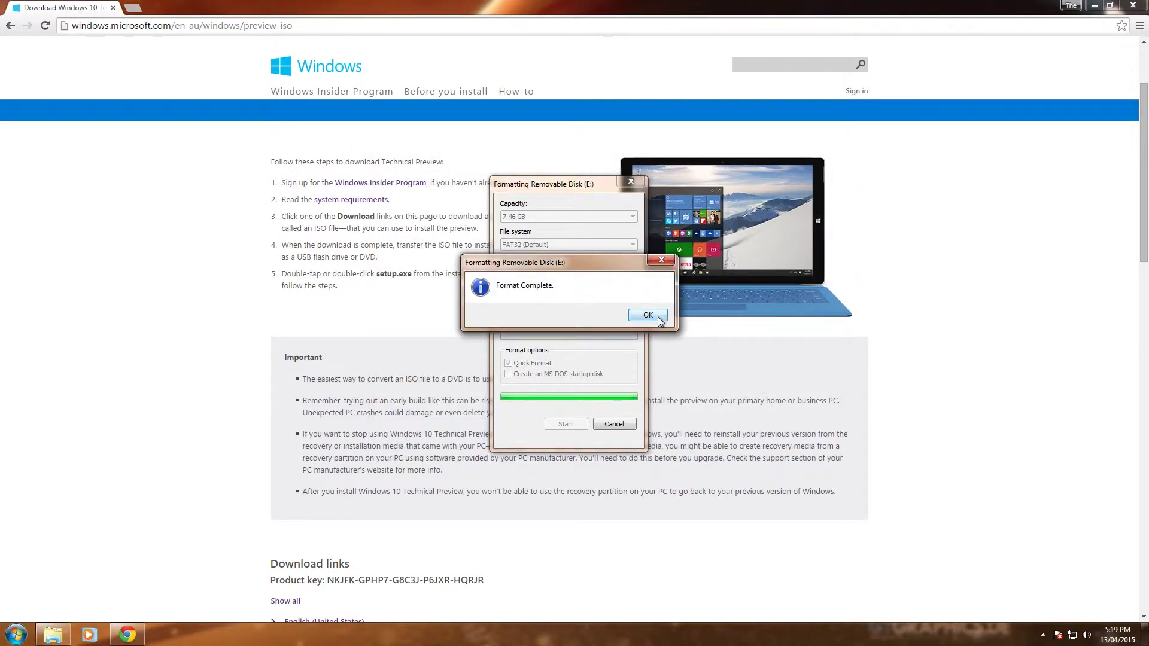
{"action": "left_click", "coordinate": [657, 317]}
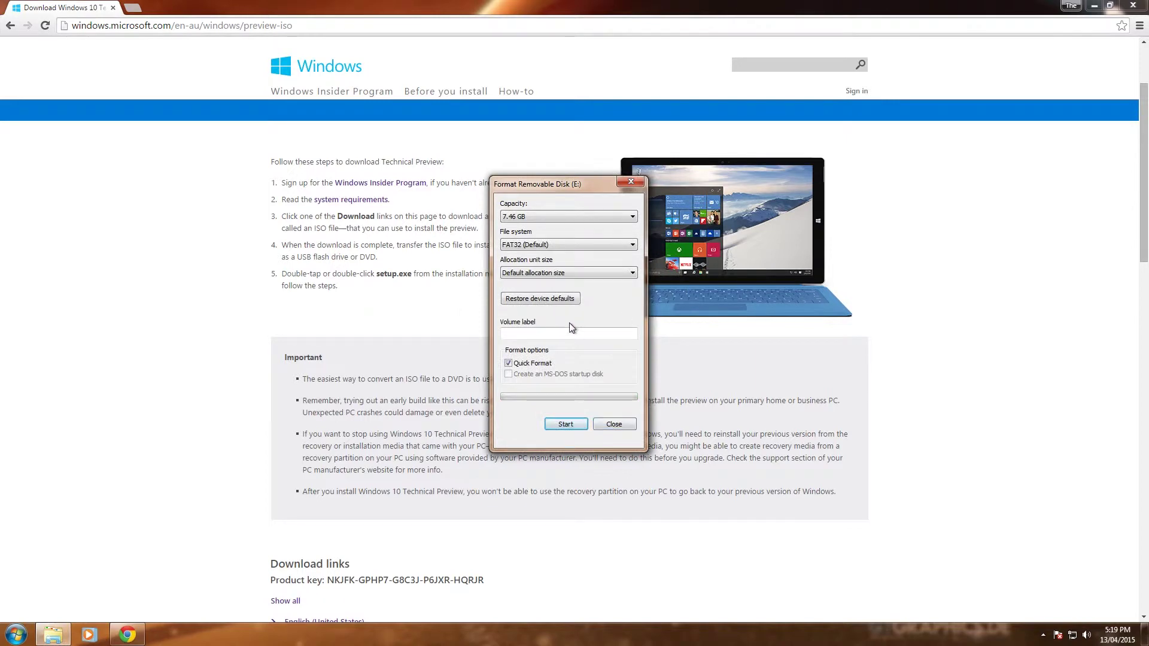
{"action": "left_click", "coordinate": [614, 424]}
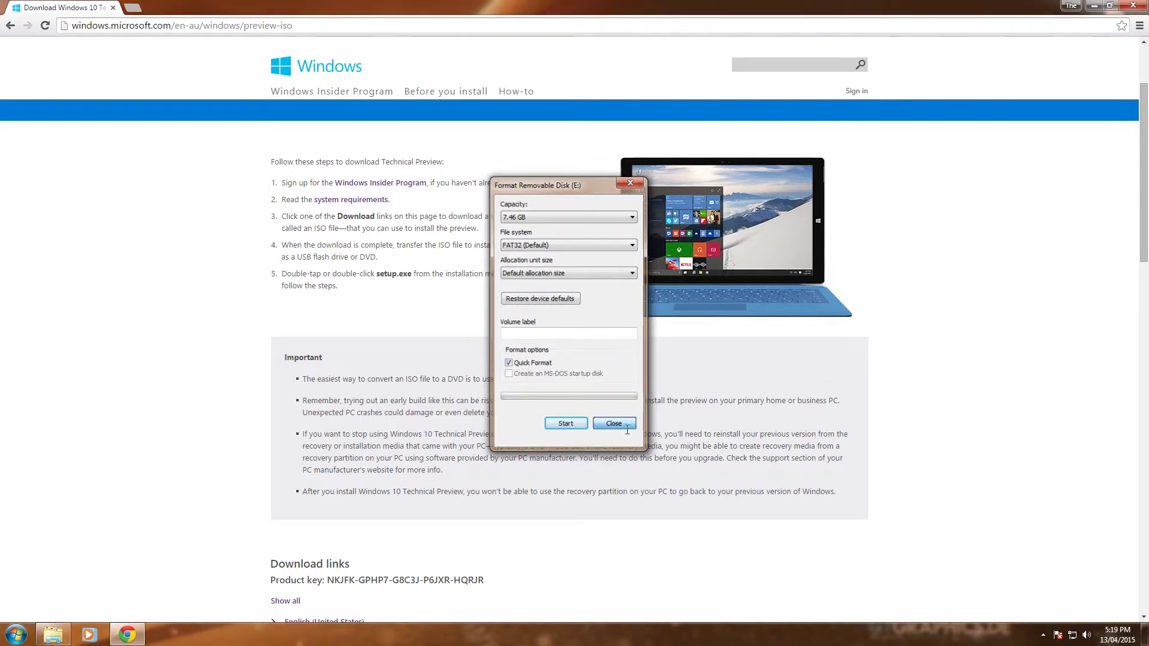
{"action": "left_click", "coordinate": [55, 635]}
Open the Windows 10 Technical Preview ISO from Downloads in WinZip
{"action": "left_click", "coordinate": [418, 217]}
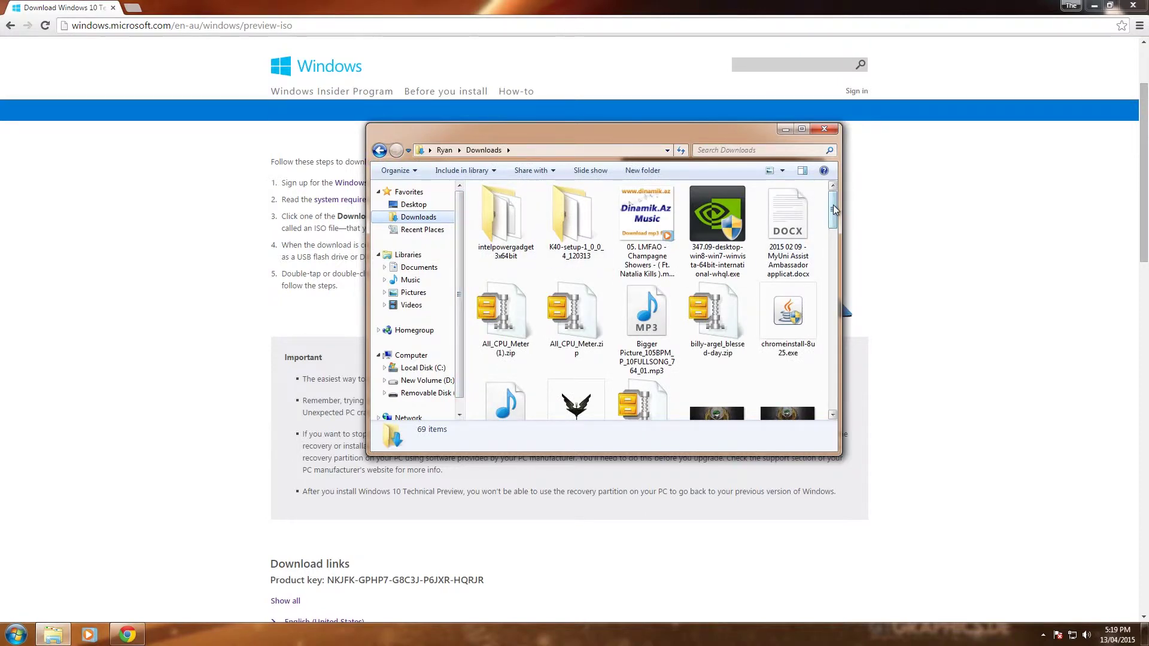
{"action": "left_click_drag", "start_coordinate": [834, 208], "coordinate": [835, 311]}
{"action": "right_click", "coordinate": [791, 278]}
{"action": "mouse_move", "coordinate": [834, 334]}
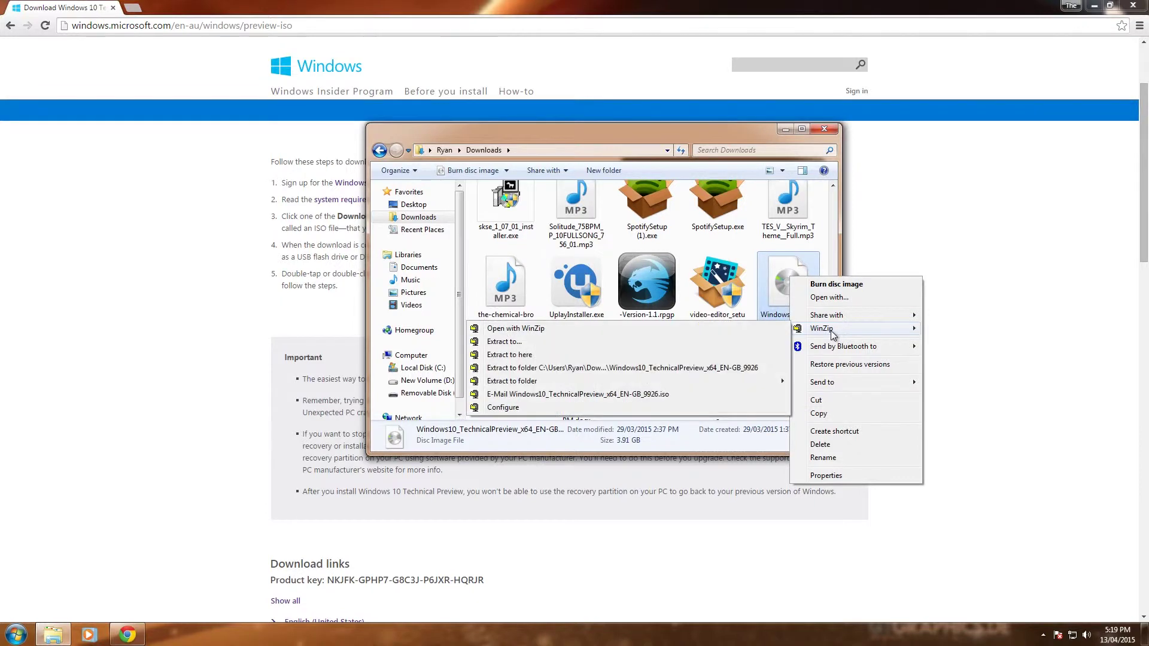
{"action": "left_click", "coordinate": [515, 328]}
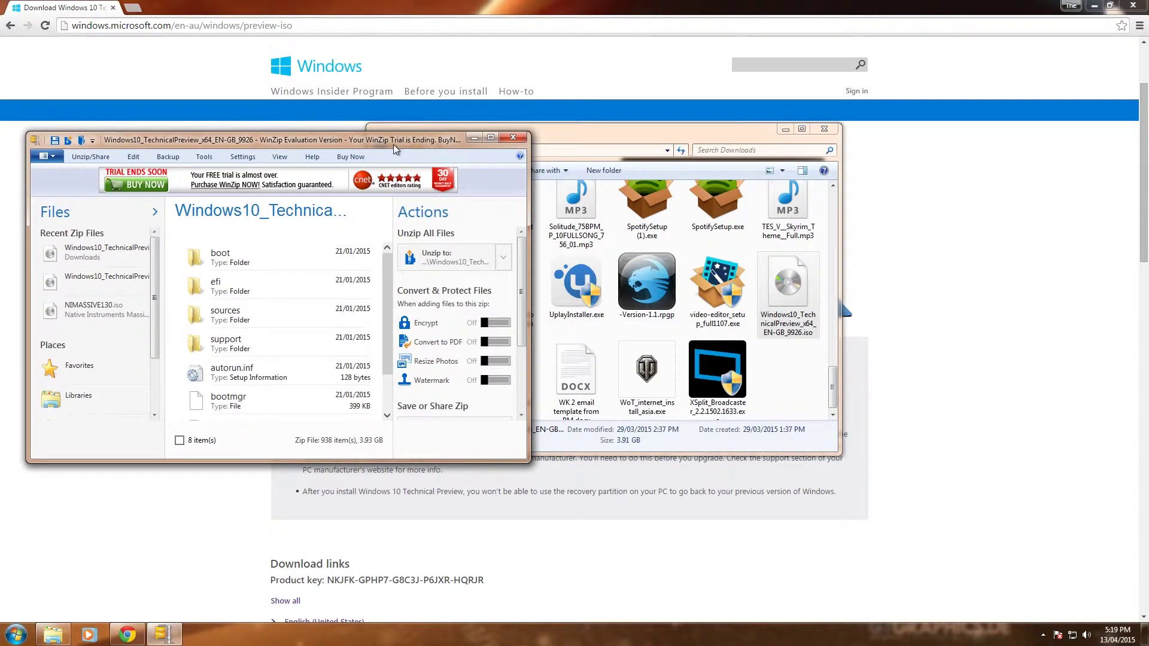
{"action": "left_click_drag", "start_coordinate": [395, 149], "coordinate": [459, 96]}
{"action": "scroll", "coordinate": [452, 275], "scroll_direction": "down", "scroll_amount": 2}
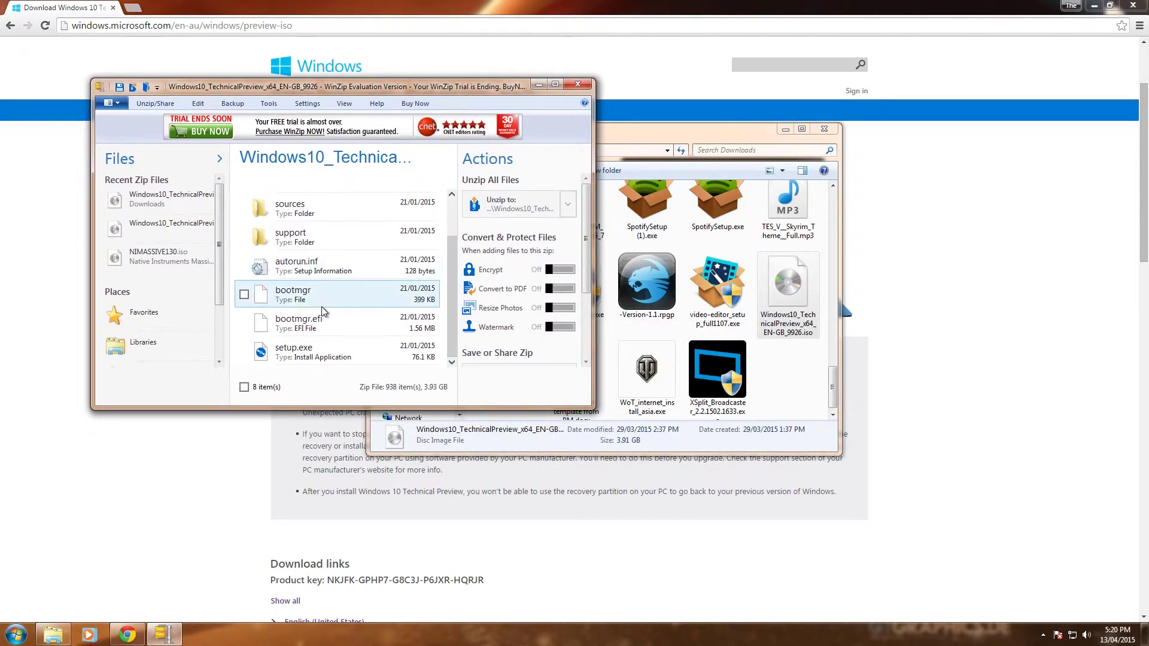
{"action": "scroll", "coordinate": [456, 241], "scroll_direction": "up", "scroll_amount": 2}
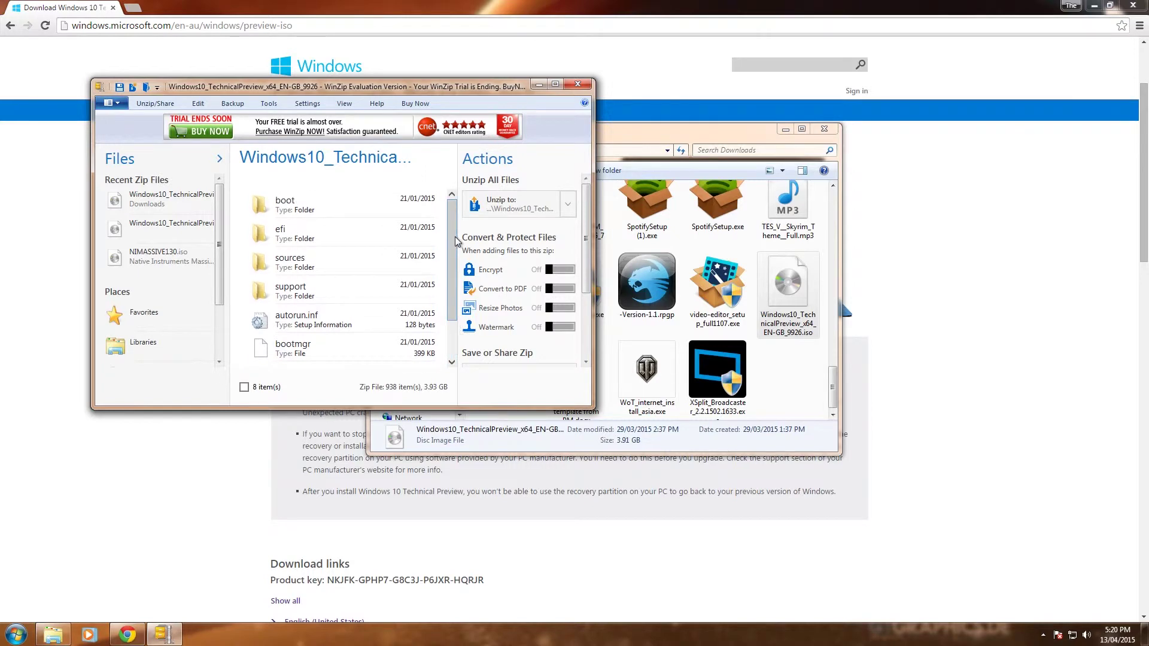
Glance at the web page, then return to WinZip and scroll the ISO's file list
{"action": "key", "text": "alt+Tab"}
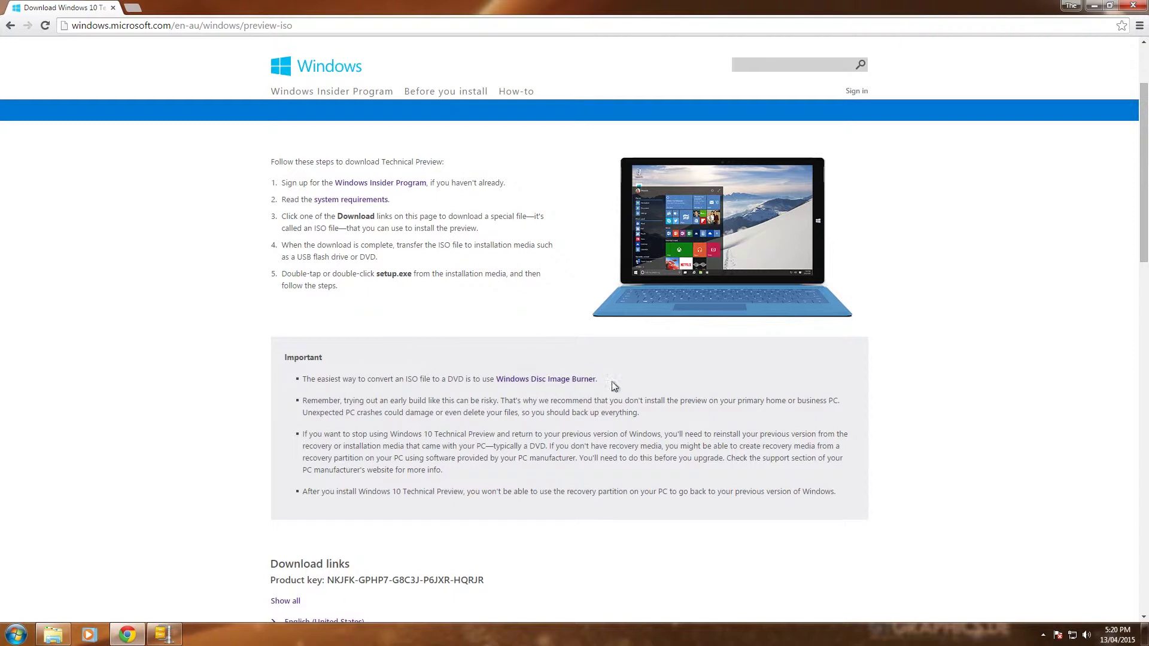
{"action": "left_click", "coordinate": [164, 636]}
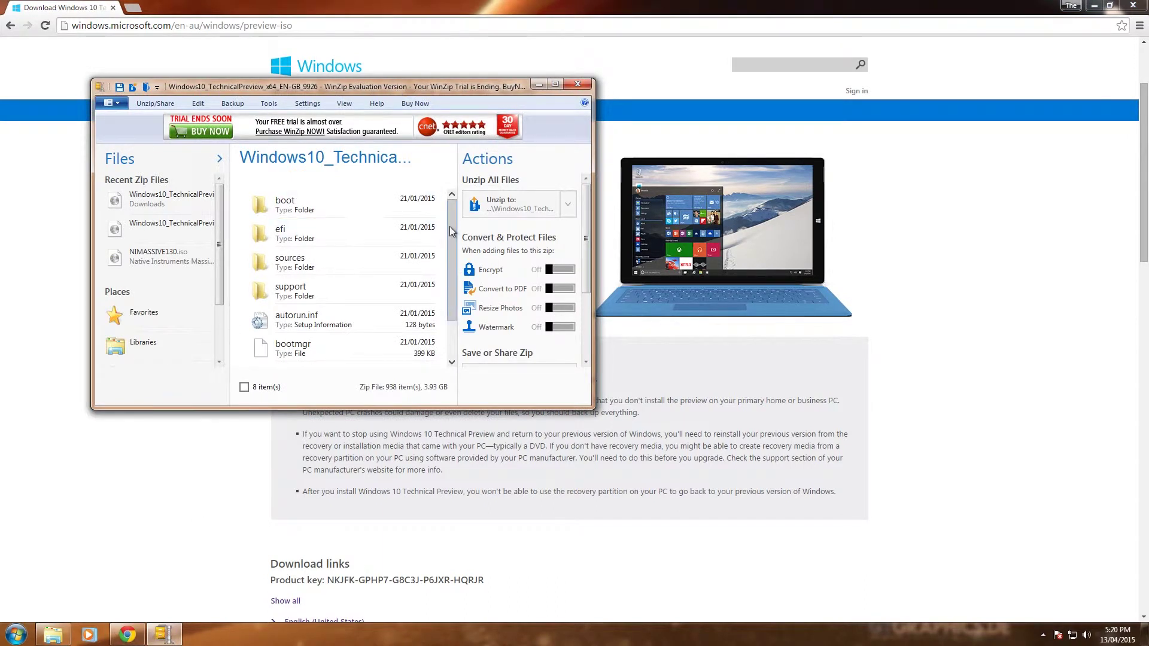
{"action": "left_click_drag", "start_coordinate": [453, 233], "coordinate": [454, 284]}
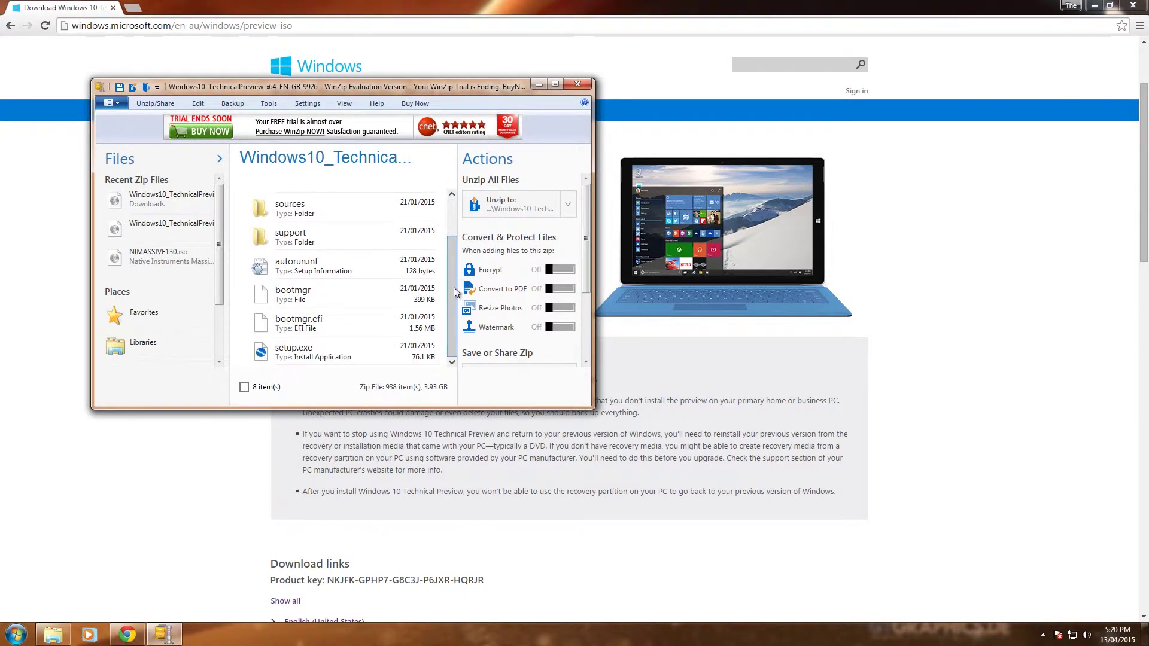
{"action": "scroll", "coordinate": [454, 283], "scroll_direction": "up", "scroll_amount": 1}
{"action": "scroll", "coordinate": [454, 282], "scroll_direction": "down", "scroll_amount": 1}
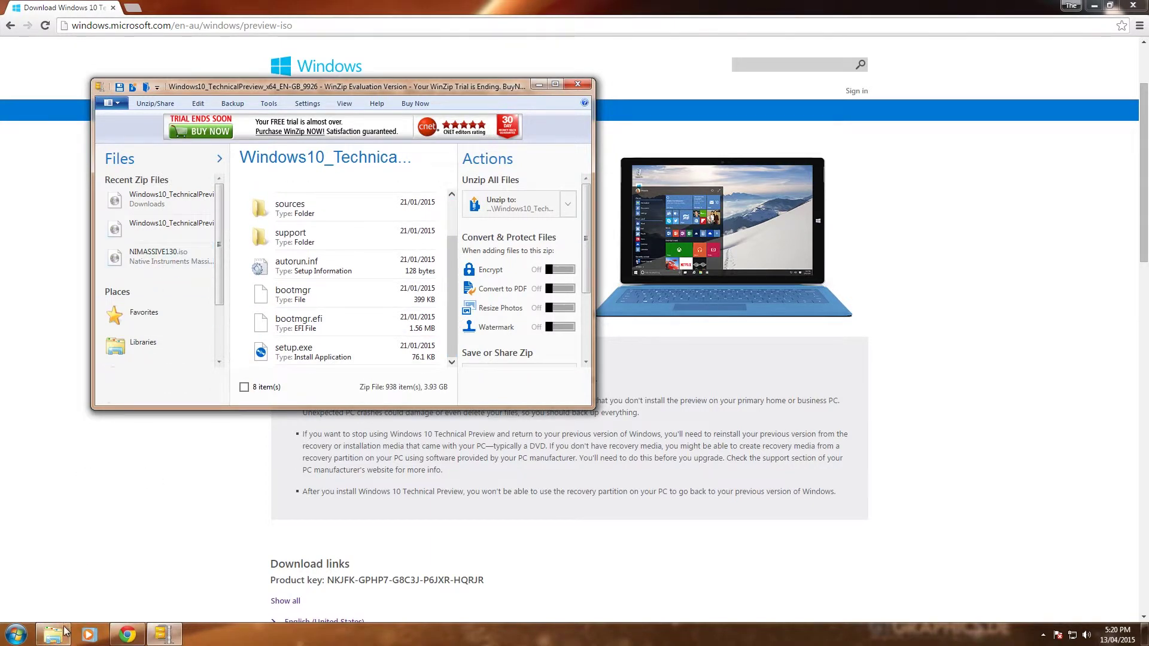
{"action": "left_click", "coordinate": [86, 576]}
Open the empty Removable Disk (E:) beside WinZip and select all eight ISO items
{"action": "left_click", "coordinate": [432, 394]}
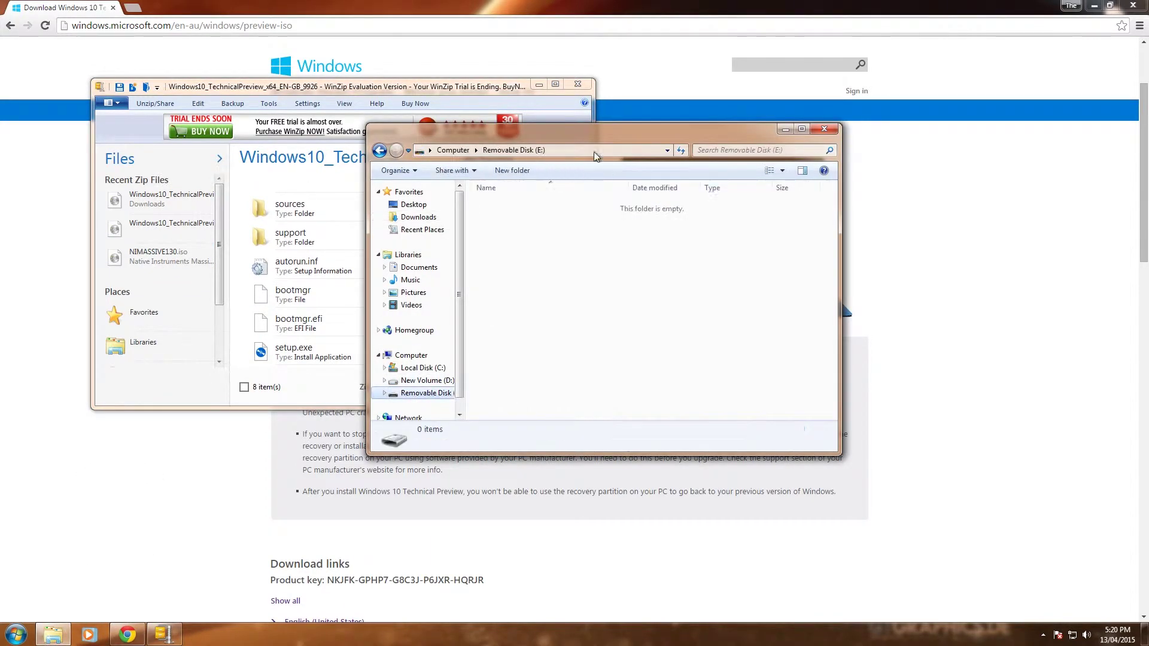
{"action": "left_click_drag", "start_coordinate": [610, 134], "coordinate": [845, 109]}
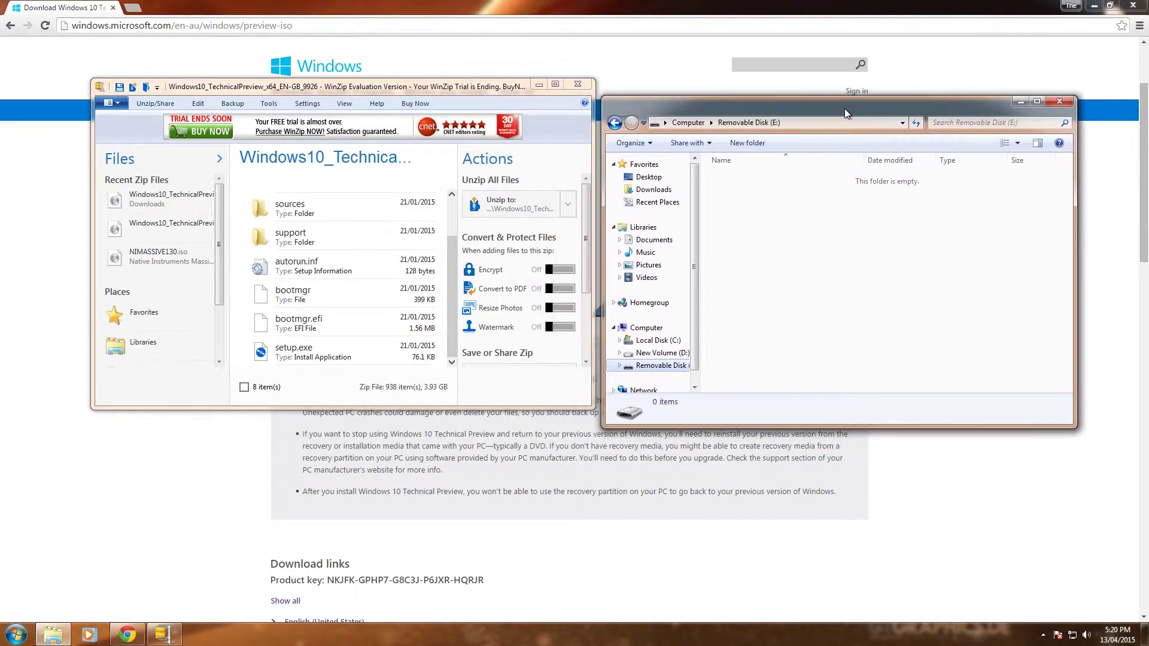
{"action": "left_click", "coordinate": [455, 324]}
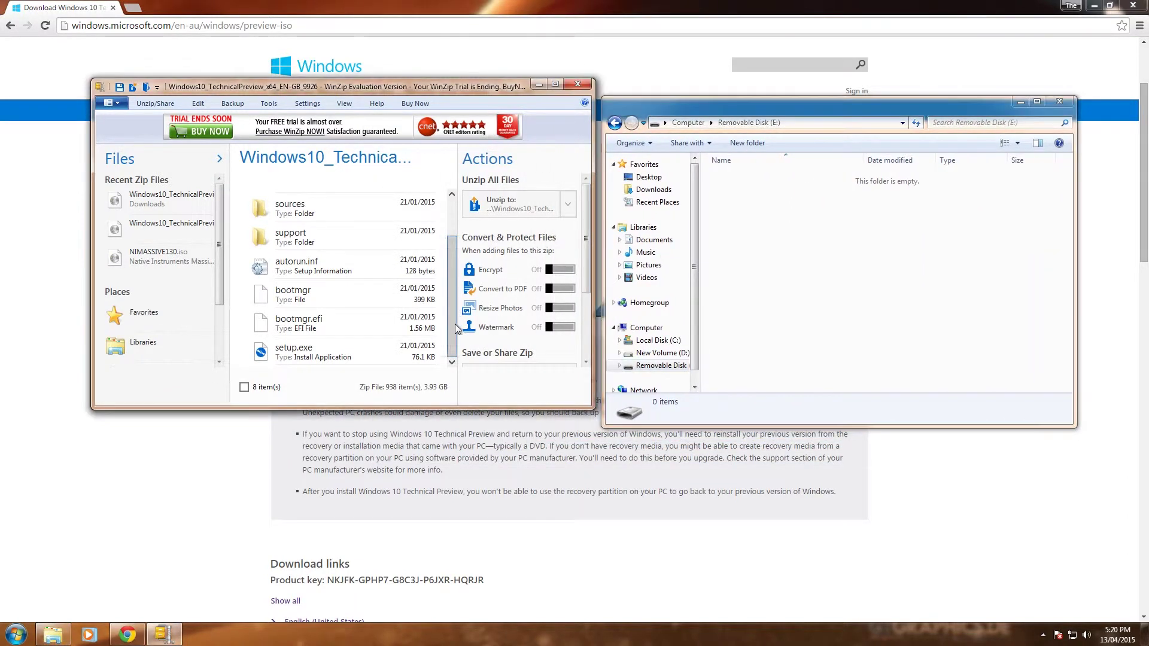
{"action": "left_click", "coordinate": [244, 388]}
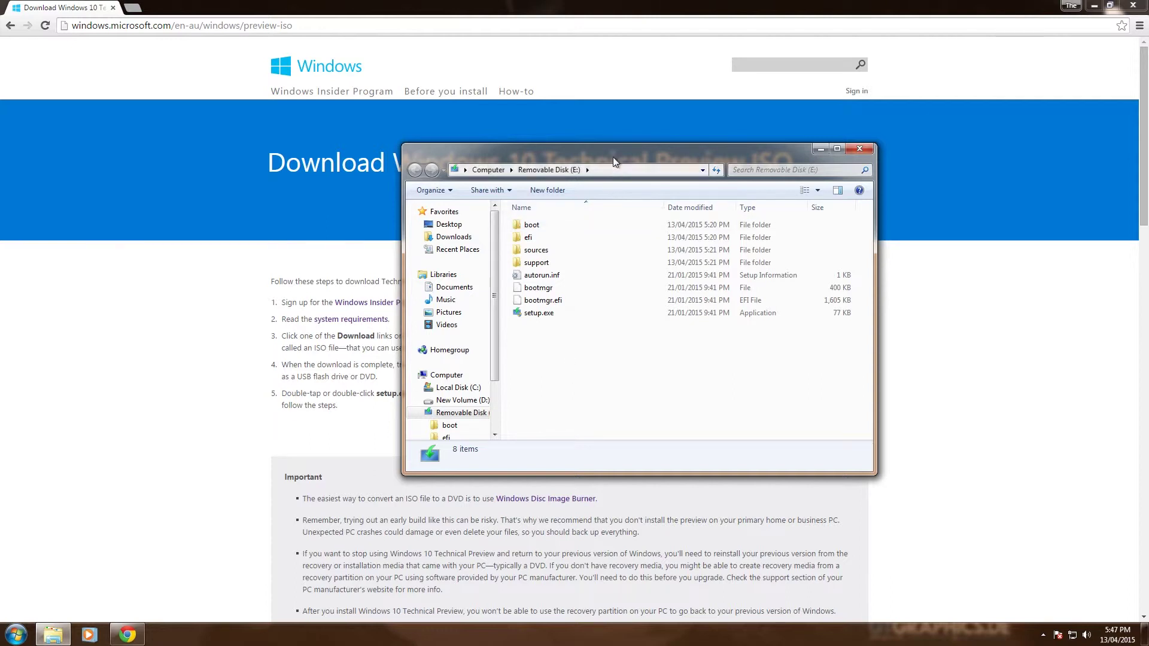
{"action": "left_click_drag", "start_coordinate": [613, 157], "coordinate": [545, 140]}
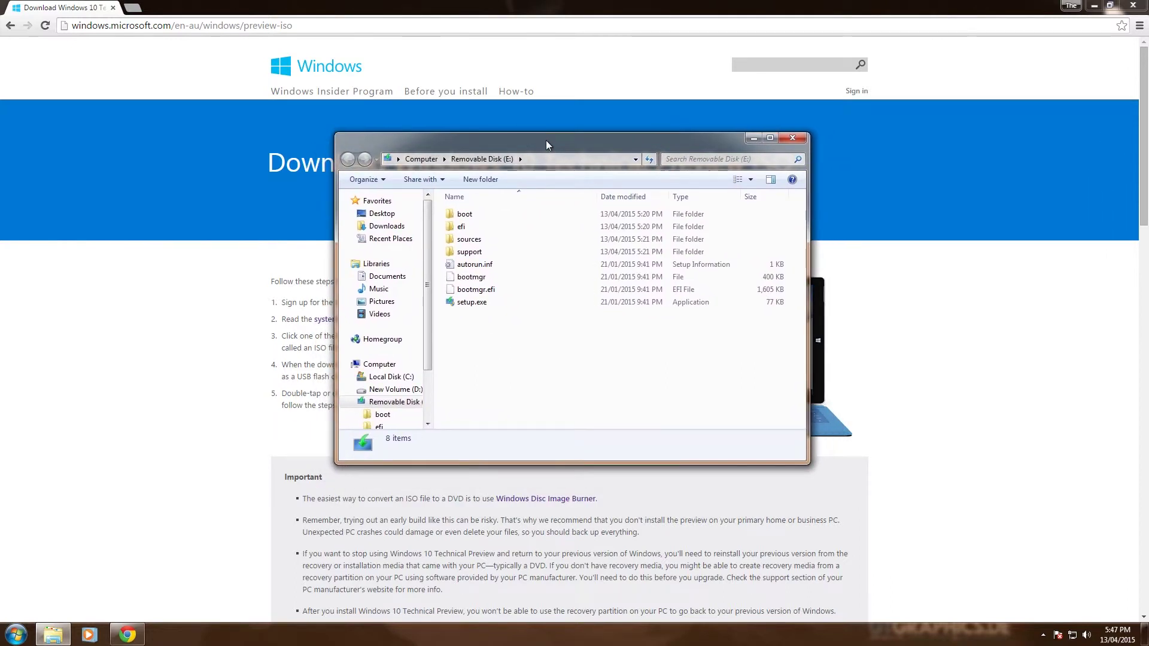